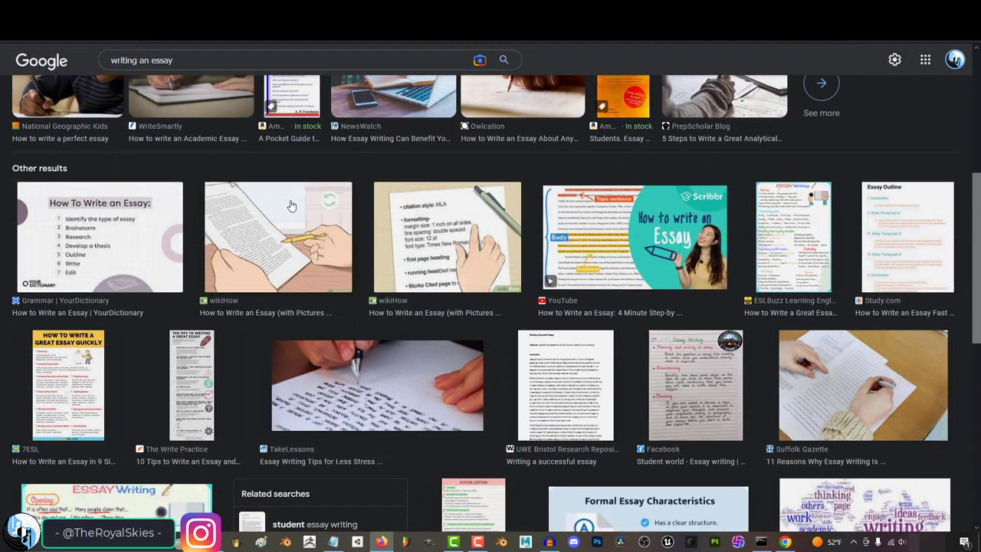
Browse the Google image results for essay writing, Mentor and Halo Cortana, previewing individual pictures
click(94, 247)
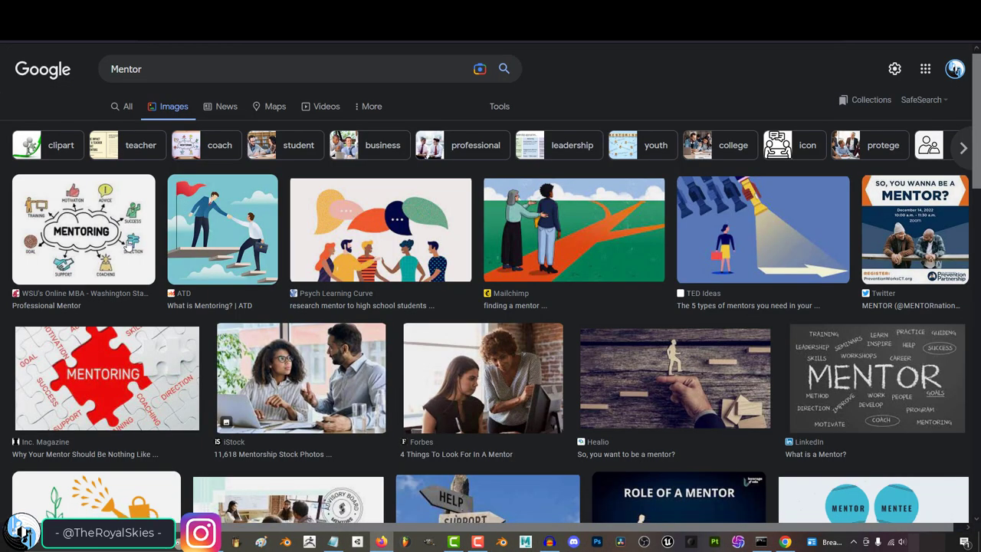
scroll(146, 216, down, 1)
click(195, 188)
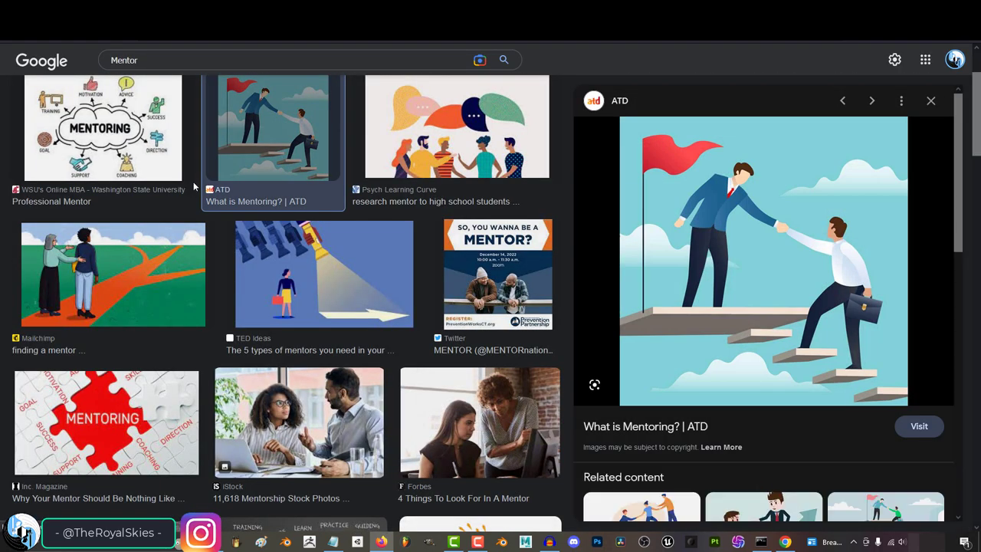
scroll(194, 185, down, 3)
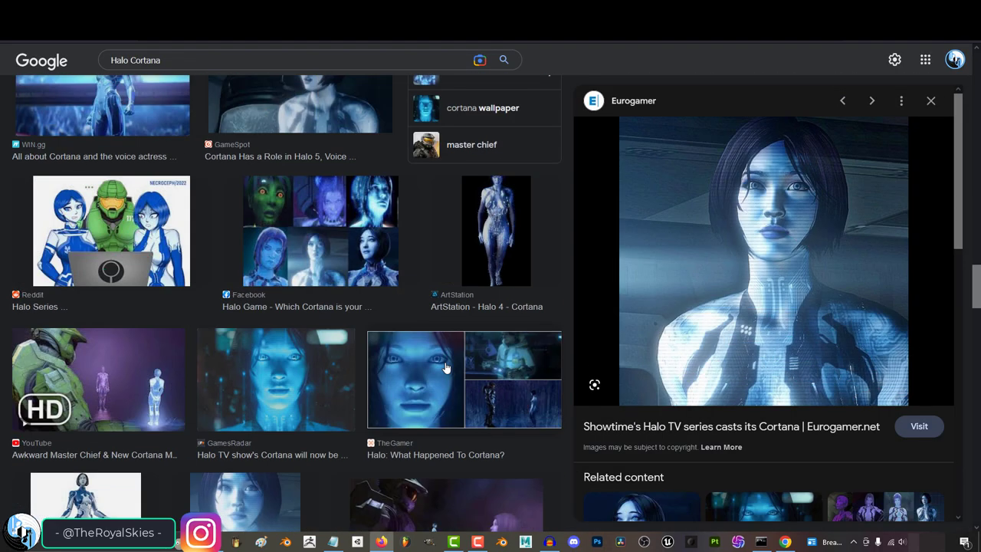
click(446, 368)
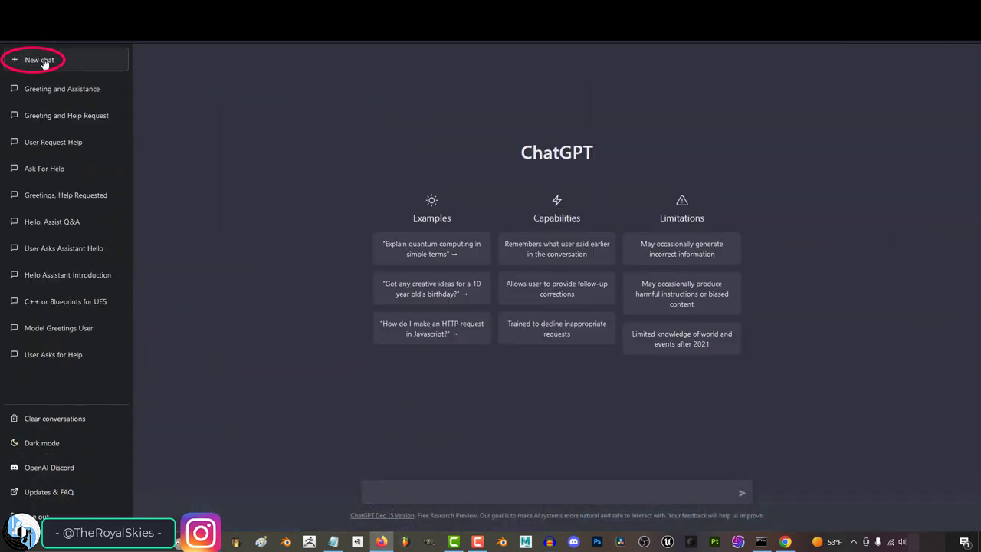
Switch to ChatGPT, send "Hello!", and request a 5 page essay about why Super Smash Bros Melee is still popular today
text(Hello!)
key(Return)
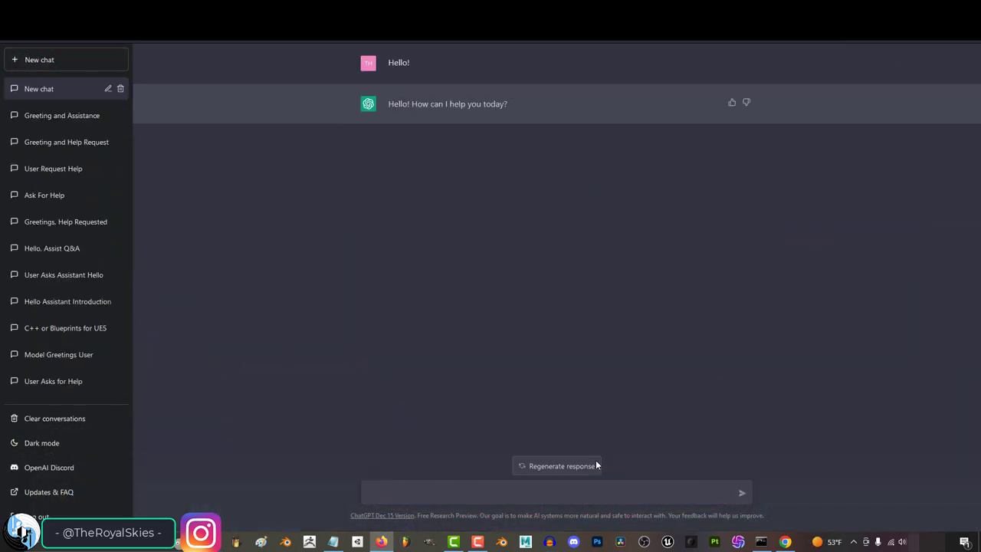
text(Can you write me a 5 )
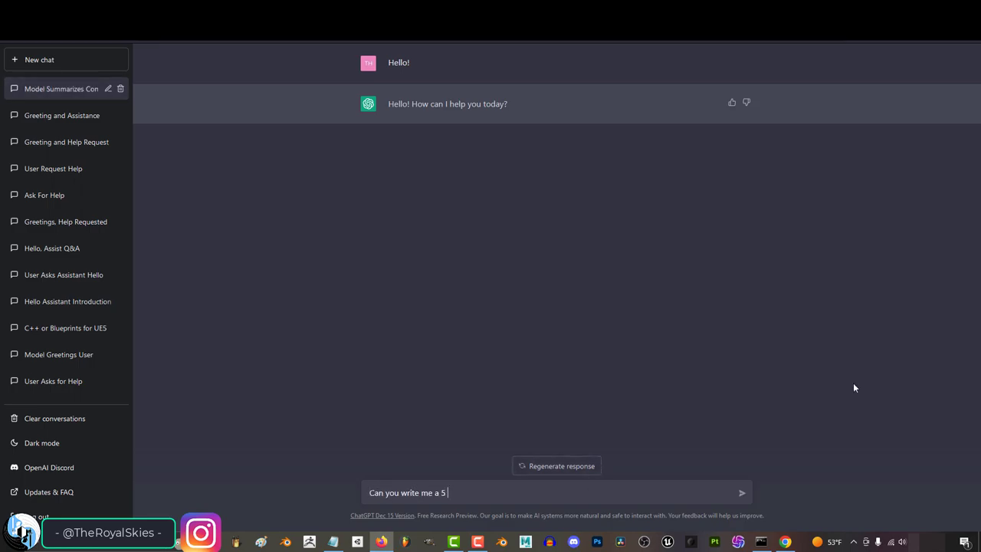
text(page essay about why Super Smash Bros Melee is still popular t)
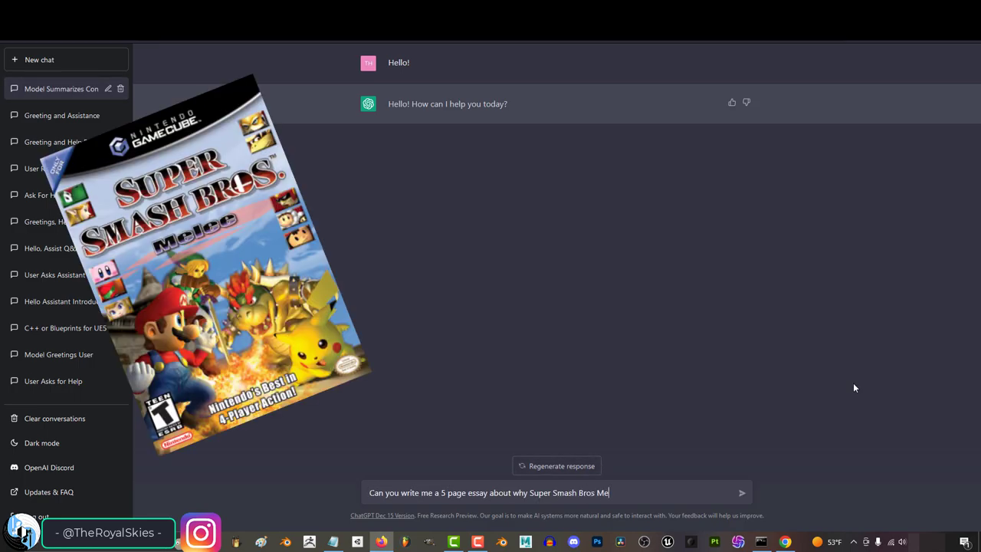
text(oday?)
key(Return)
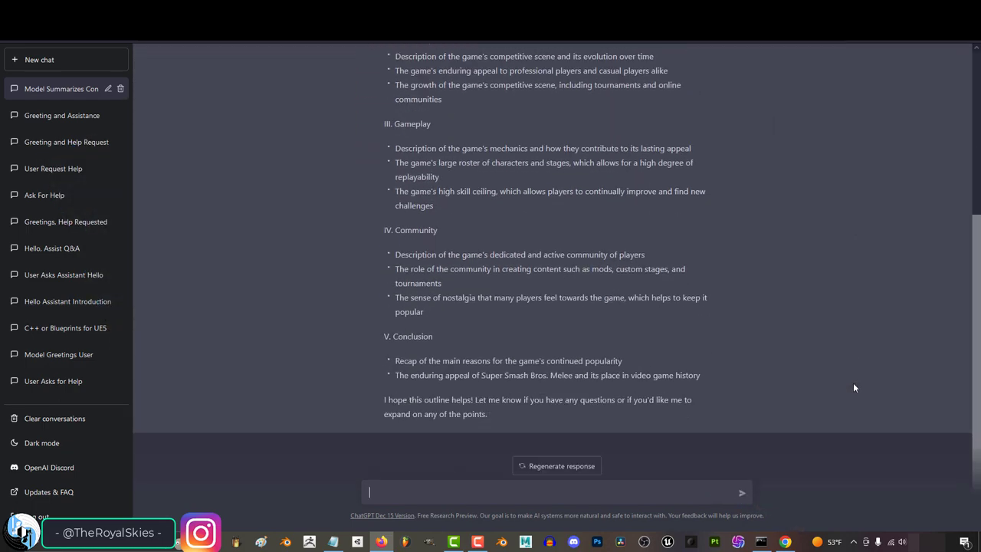
Review the essay outline in the reply, highlighting the Introduction bullets on the overview and thesis statement
scroll(602, 429, up, 3)
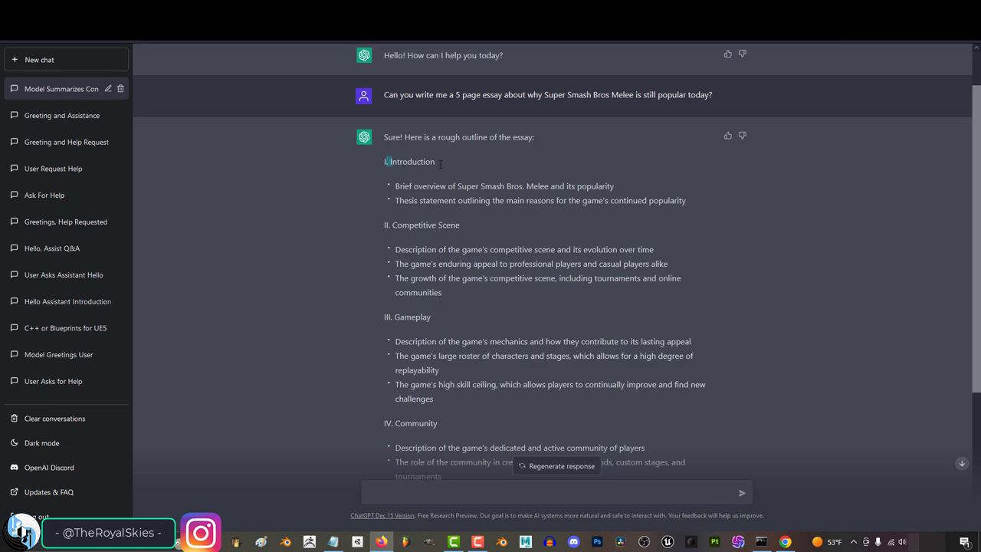
drag(440, 163, 622, 186)
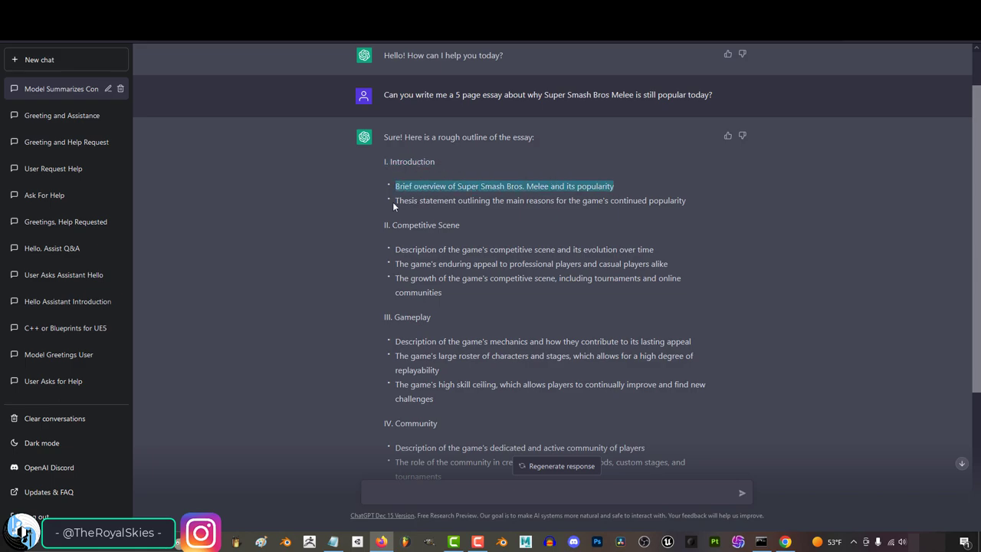
drag(392, 202, 685, 202)
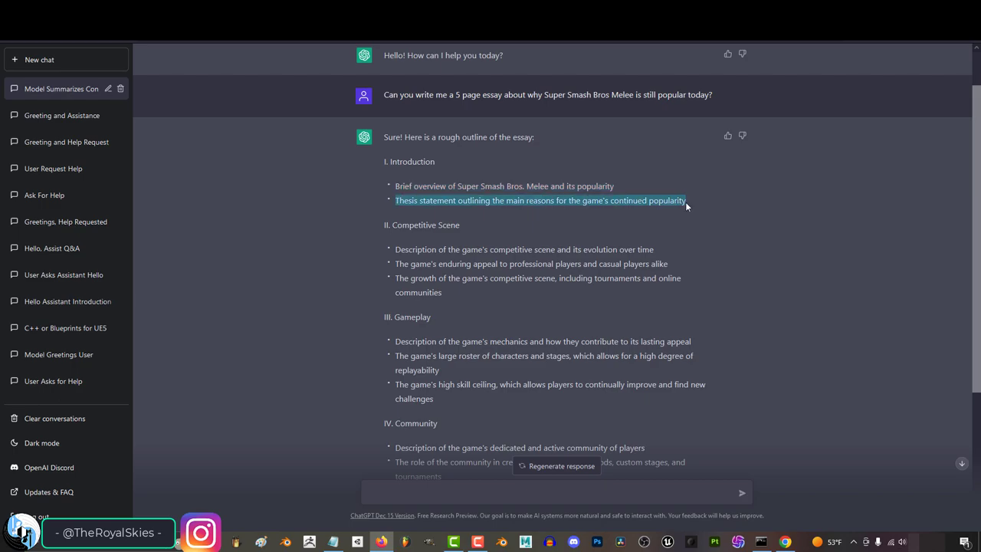
click(634, 205)
scroll(558, 254, down, 3)
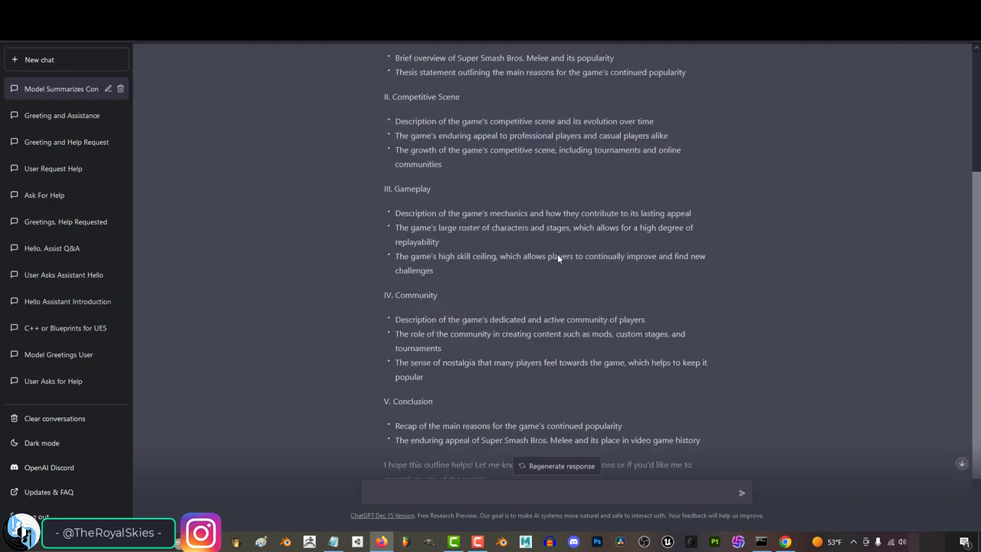
Request a 5 sentence paragraph introduction for the beginning of an essay explaining why Super Smash Bros Melee is still popular today
text(Can you give me a 5 sentence paragraph introduction for the beginning of an essay explaining why Super Smash Bros Melee is still popular today?)
key(ctrl+Home)
key(shift+Right)
key(shift+Right)
key(shift+Right)
key(shift+Right)
key(shift+Right)
key(shift+Right)
key(shift+Right)
key(shift+Right)
key(shift+Right)
key(shift+Right)
key(shift+Right)
key(shift+Right)
key(shift+Right)
key(shift+Right)
key(shift+Right)
key(shift+Right)
key(shift+Right)
key(shift+Right)
key(shift+Right)
key(shift+Right)
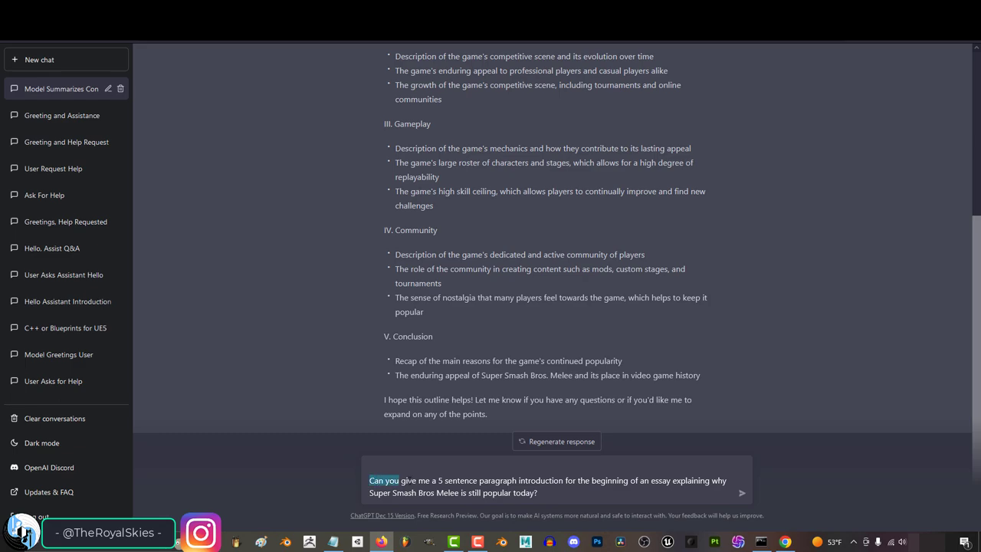
key(shift+Right)
key(shift+Right)
key(shift+Right)
key(shift+Right)
key(shift+Right)
key(shift+Right)
key(shift+Right)
key(shift+Right)
key(shift+Right)
key(shift+Right)
key(shift+Right)
key(shift+Right)
key(shift+Right)
key(shift+Right)
key(shift+Right)
key(shift+Right)
key(shift+Right)
key(shift+Right)
key(shift+Right)
key(shift+Right)
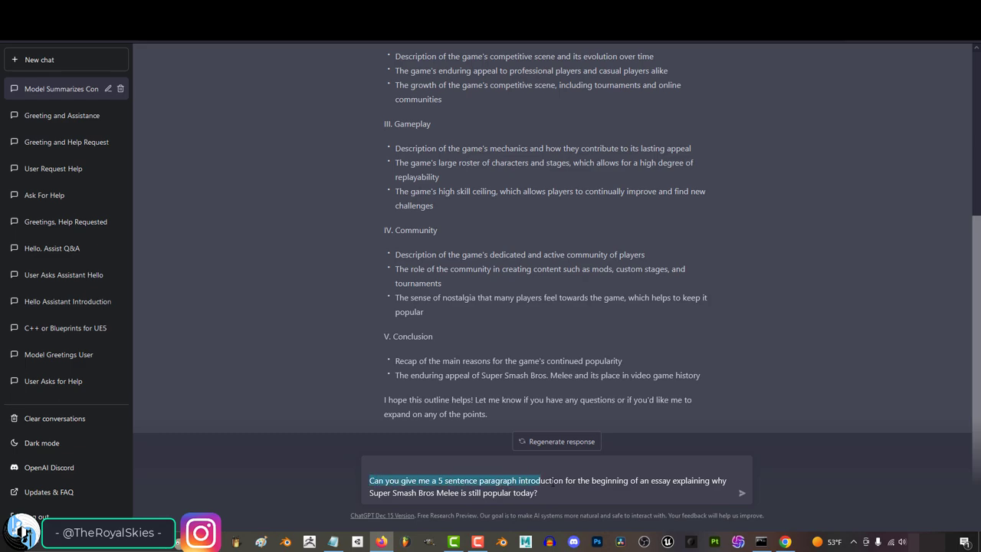
key(shift+Right)
key(shift+Right)
key(shift+Right)
key(shift+Right)
key(shift+Right)
key(shift+Right)
key(shift+Right)
key(shift+Right)
key(shift+Right)
key(shift+Right)
key(shift+Right)
key(shift+Right)
key(shift+Right)
key(shift+Right)
key(shift+Right)
key(shift+Right)
key(shift+Right)
key(shift+Right)
key(shift+Right)
key(shift+Right)
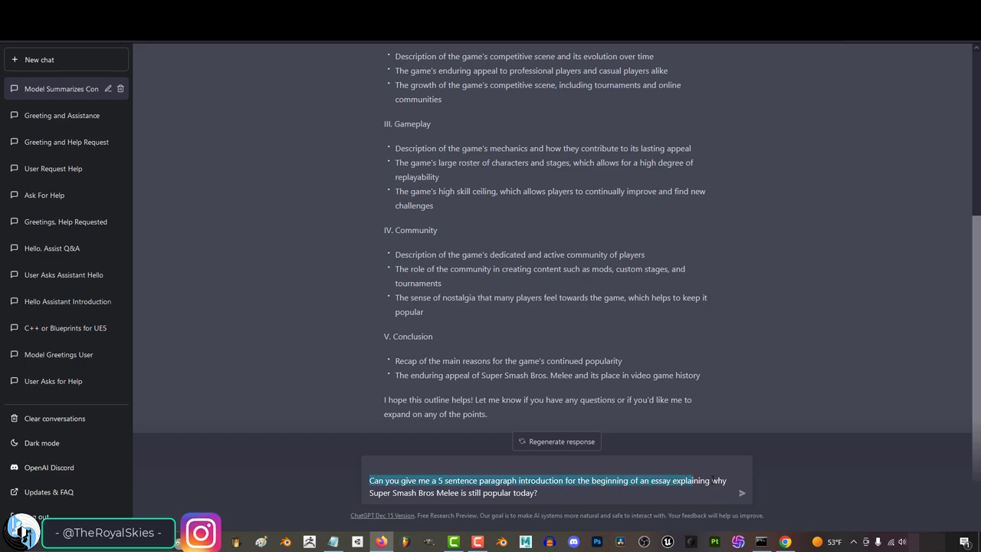
drag(389, 511, 557, 502)
key(Return)
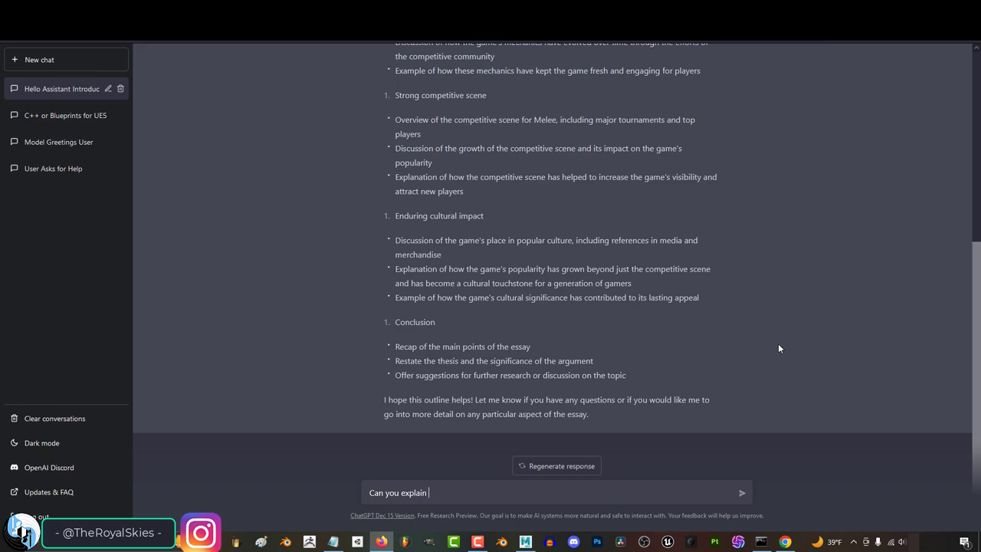
Ask for an explanation of Super Smash Bros Melee in 1 paragraph
scroll(778, 346, up, 3)
text(per Smash Bros Melee)
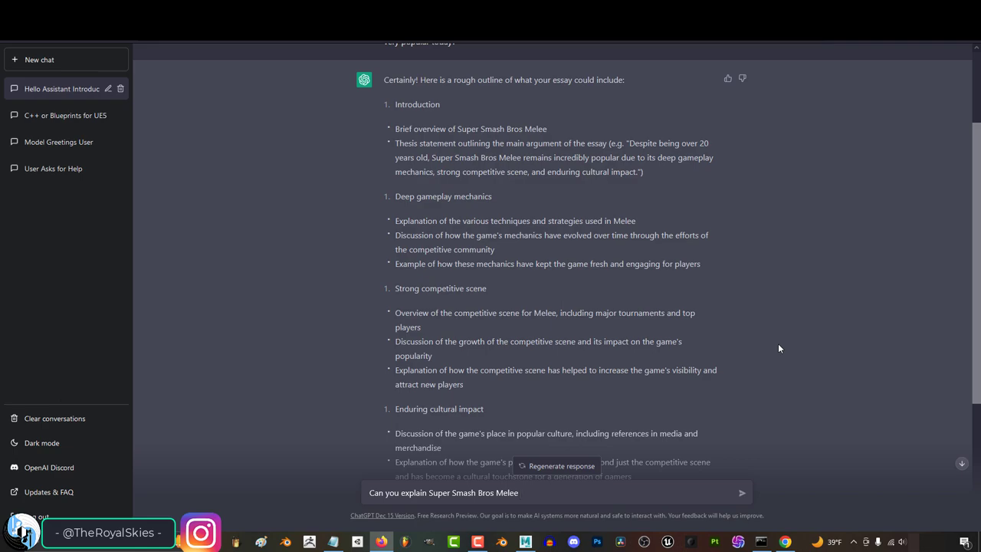
text( to me in 1 paragraph?)
key(Return)
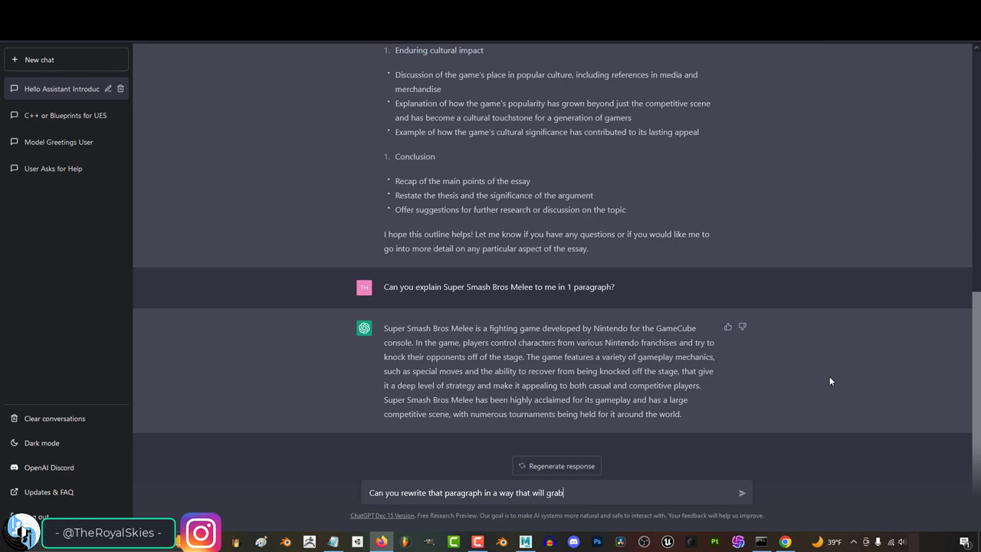
Ask to rewrite that paragraph to grab and retain the readers attention in order for them to want to read the rest of the paper
text(and retain the readers attention)
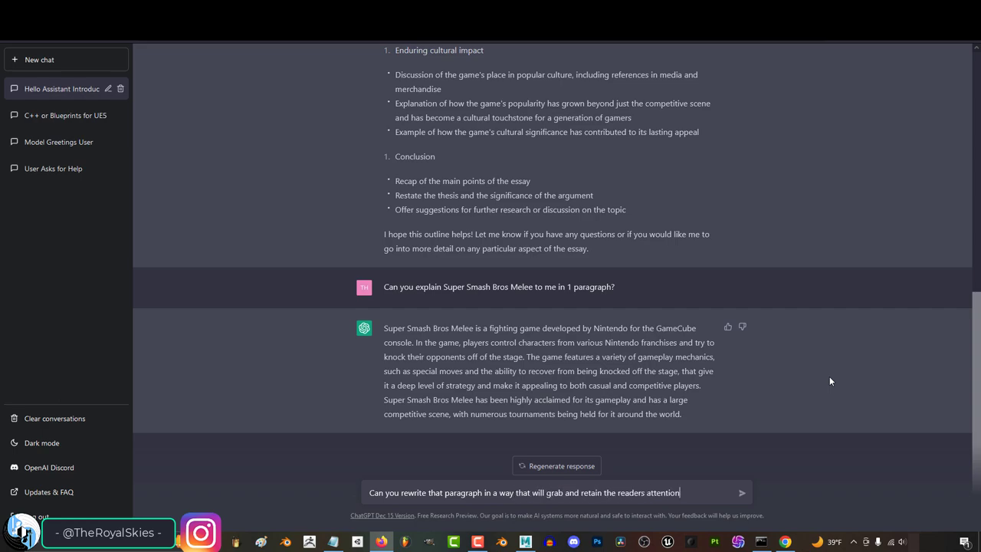
text( in order for them to w)
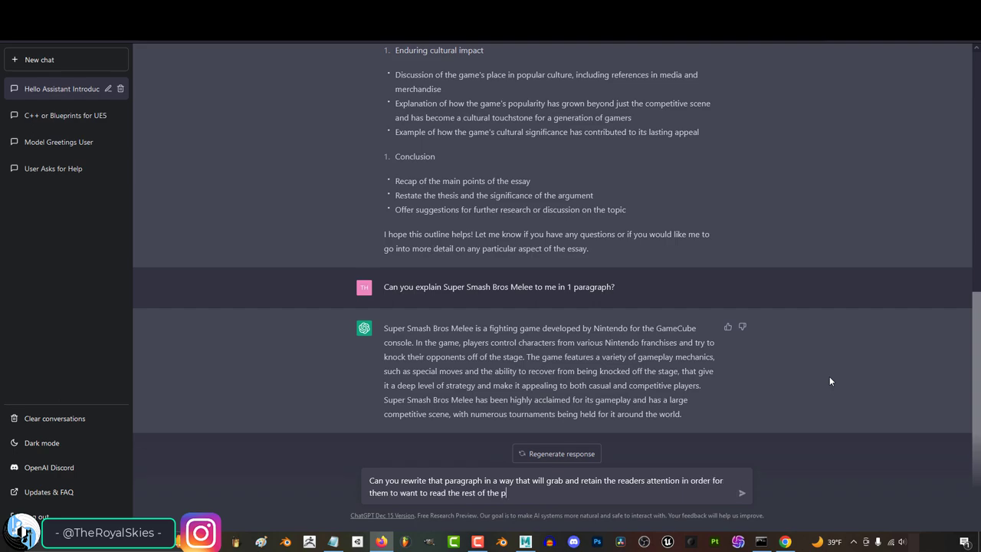
text(ant to read the rest of the paper?)
key(Return)
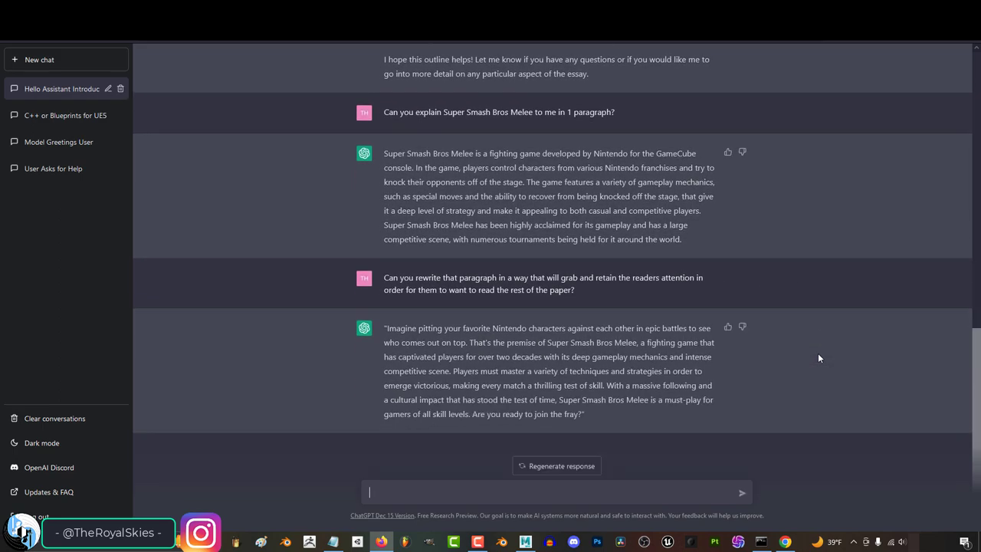
Examine the rewritten Melee paragraph by highlighting its key phrases, and review the earlier replies in the conversation
drag(384, 328, 694, 332)
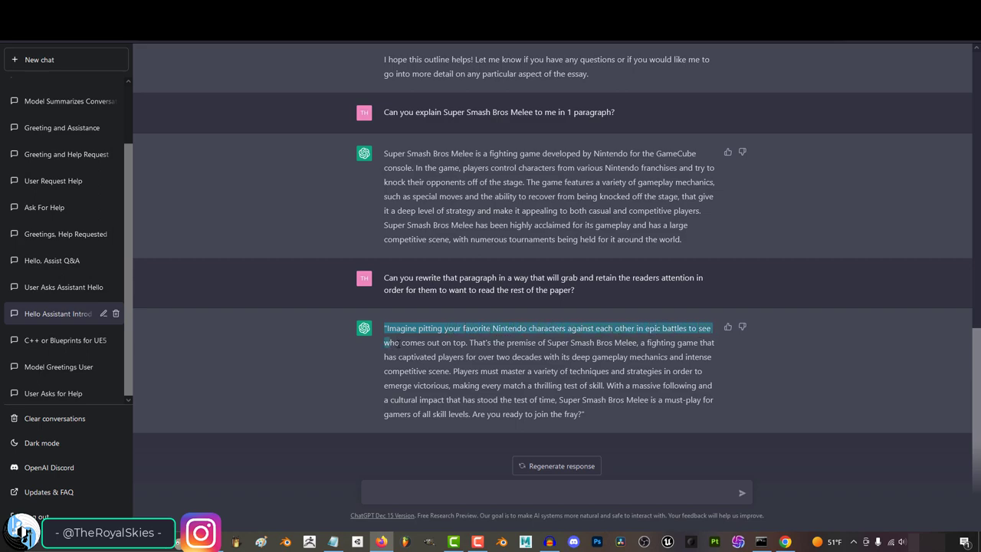
drag(399, 343, 510, 363)
click(642, 343)
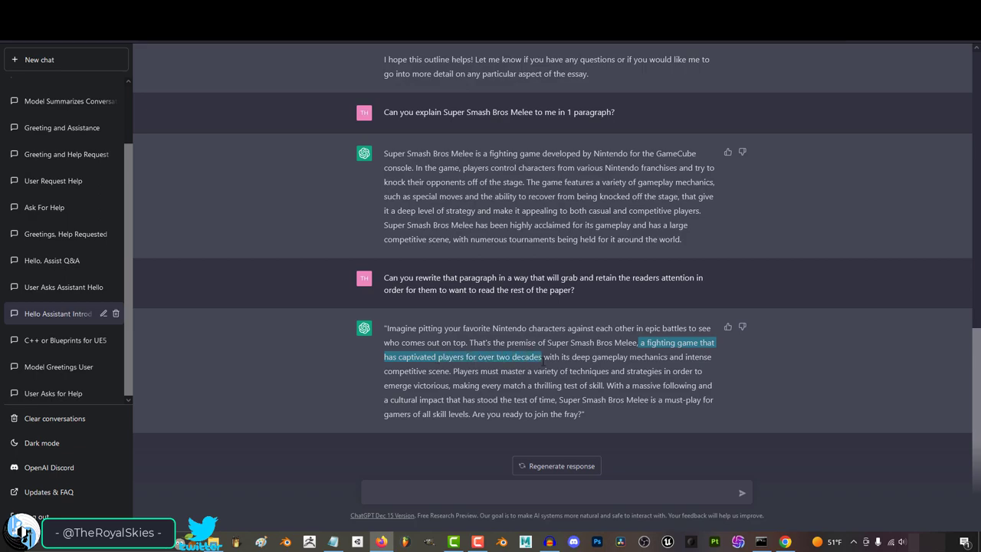
drag(472, 414, 583, 414)
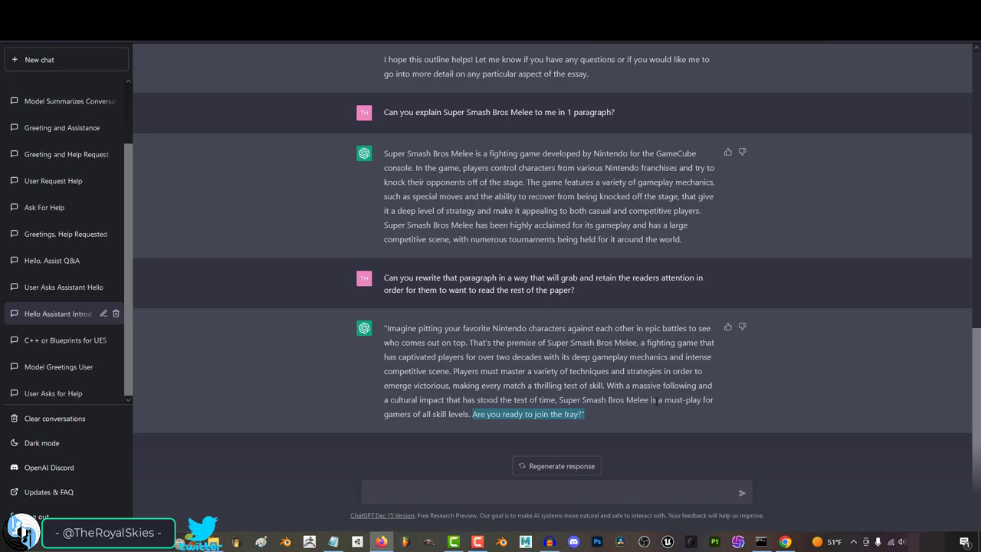
click(650, 413)
drag(561, 382, 793, 344)
scroll(375, 268, up, 2)
click(793, 344)
scroll(793, 343, up, 10)
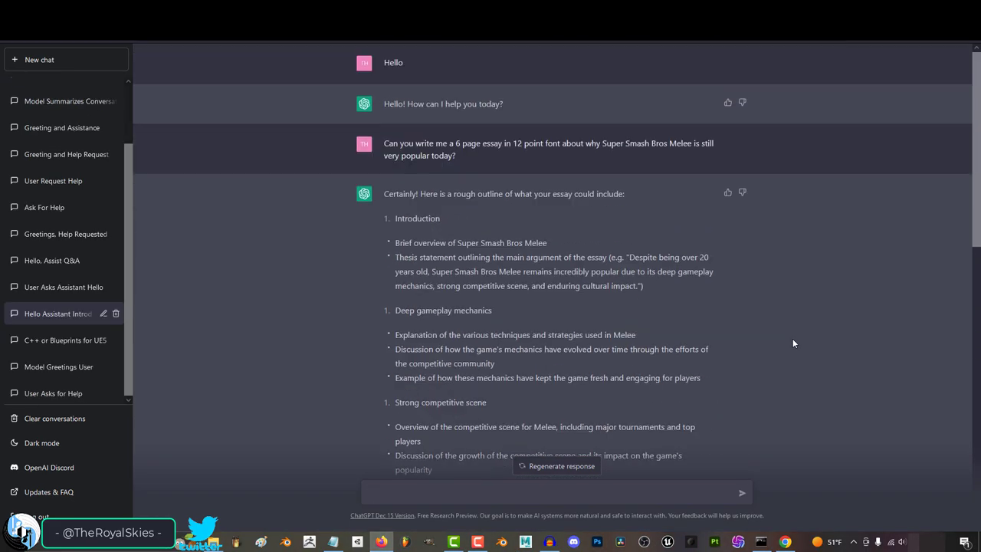
scroll(793, 343, down, 8)
scroll(793, 343, down, 4)
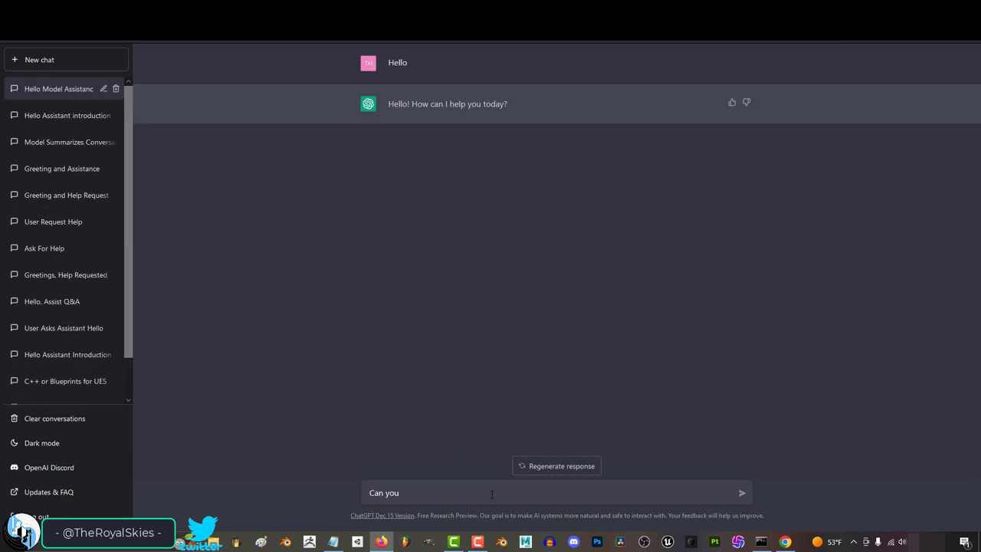
In the new conversation, ask for an explanation of why Van Goghs art style is so popular in 1 paragraph
text(write an es)
key(BackSpace)
key(BackSpace)
key(BackSpace)
text(paragraph explaining)
key(ctrl+BackSpace)
key(ctrl+BackSpace)
key(ctrl+BackSpace)
key(ctrl+BackSpace)
text(explain why Van Goghs art style is so popular in 1 paragr)
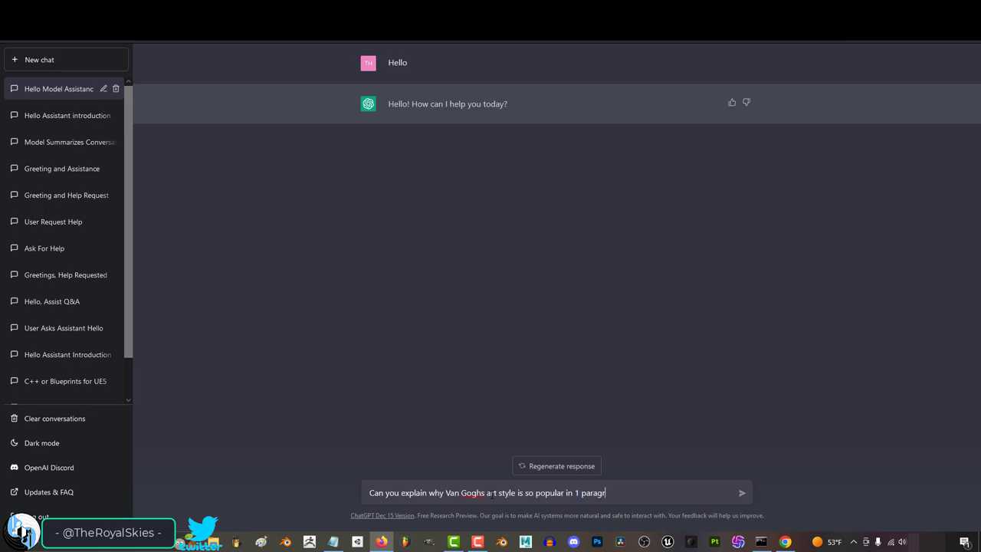
text(aph?)
key(Return)
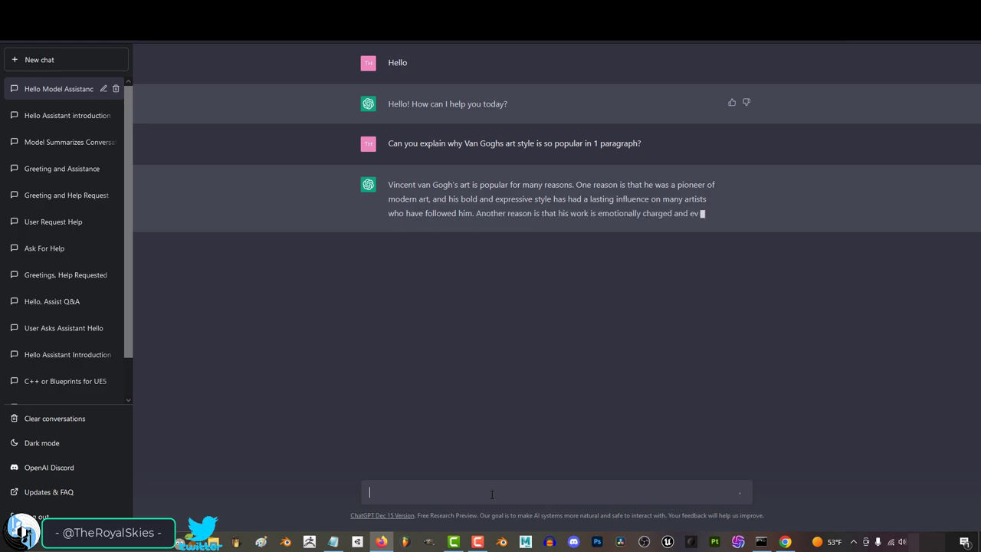
Ask to expound on the Van Gogh answer in 3 paragraphs, and request a summary of that reply in 3 sentences for being too long
text(c)
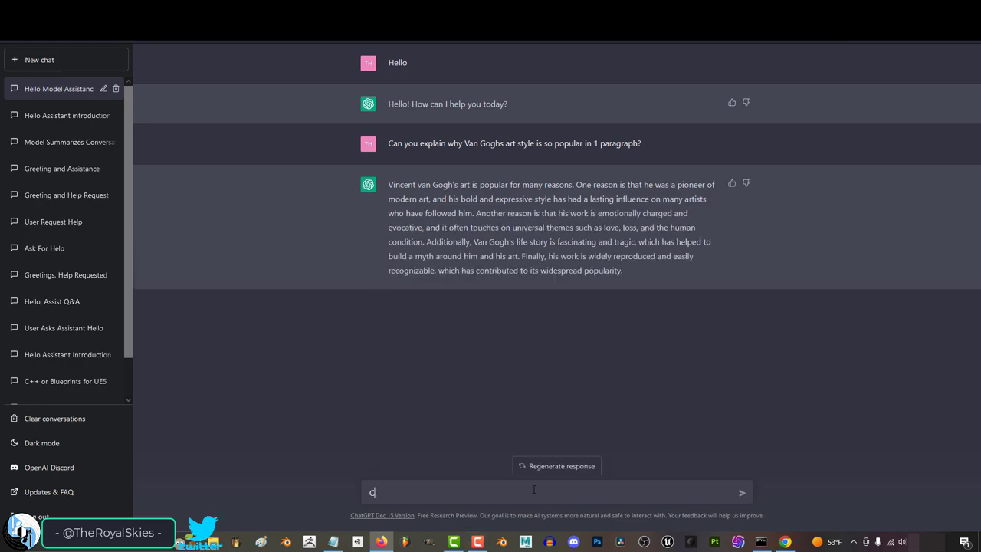
text(an you expound on this into 3 paragraphs?)
key(Return)
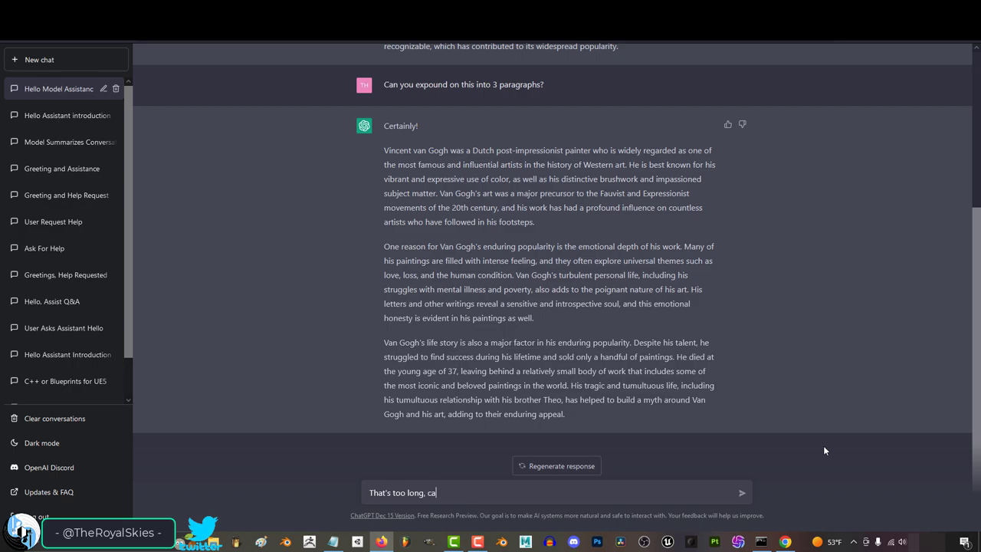
text(That's too long, can you summarize this into 3 sentences?)
key(Return)
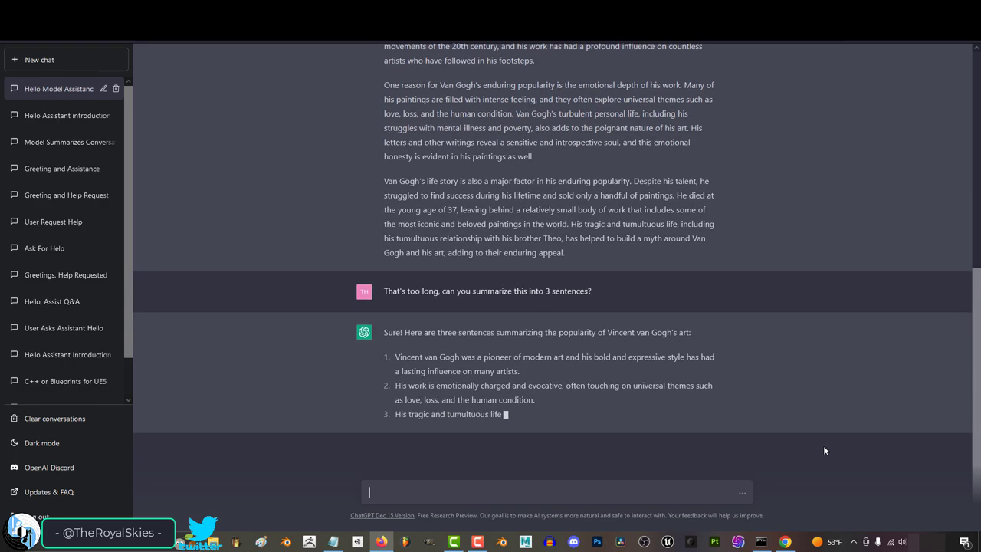
Ask to rewrite the summary as an introduction paragraph that would retain the reader's attention and make them want to continue reading the essay
text(Can you turn that into an introd)
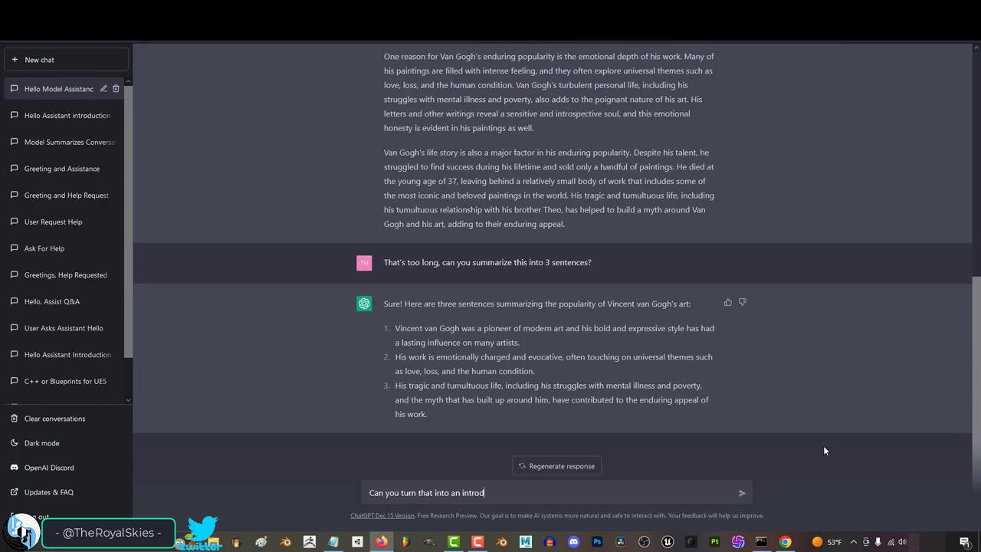
key(ctrl+BackSpace)
key(ctrl+BackSpace)
key(ctrl+BackSpace)
key(ctrl+BackSpace)
key(ctrl+BackSpace)
text(rewrite that into an introduction paragraph that )
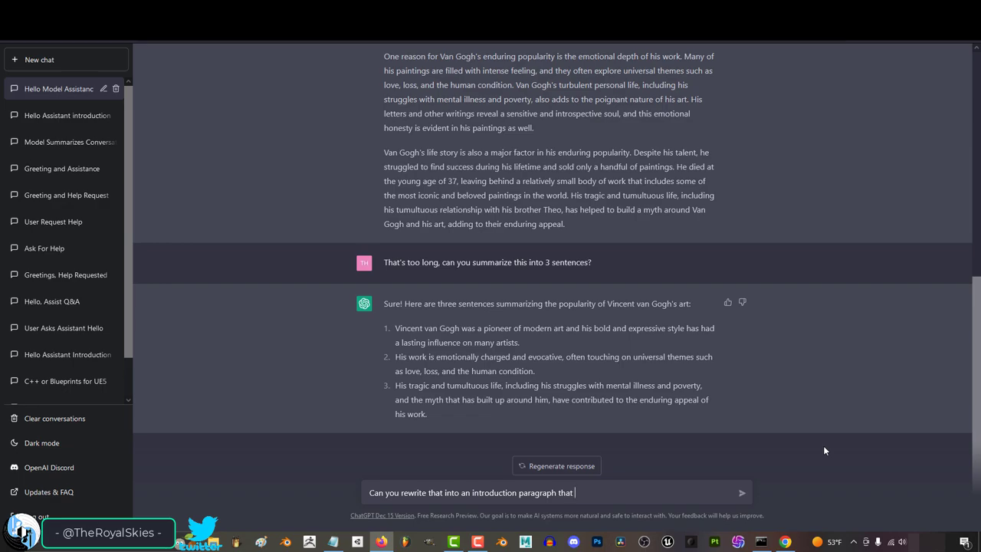
text(would retain the reader's attention and make them want to continue reading the rest of the essay?)
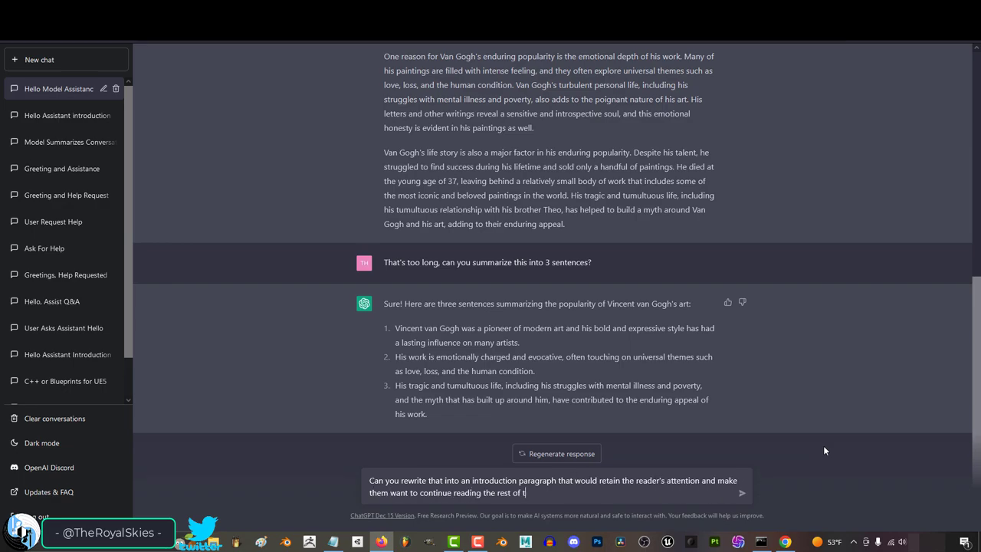
key(Return)
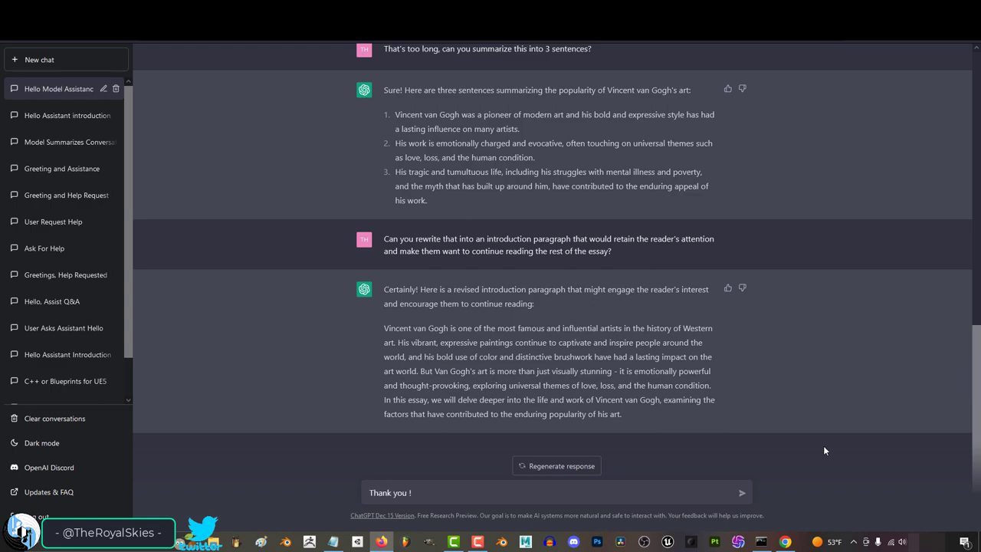
Send the thank-you message, and in a new conversation ask for an explanation of the limitations of the speed of light in a paragraph
key(Return)
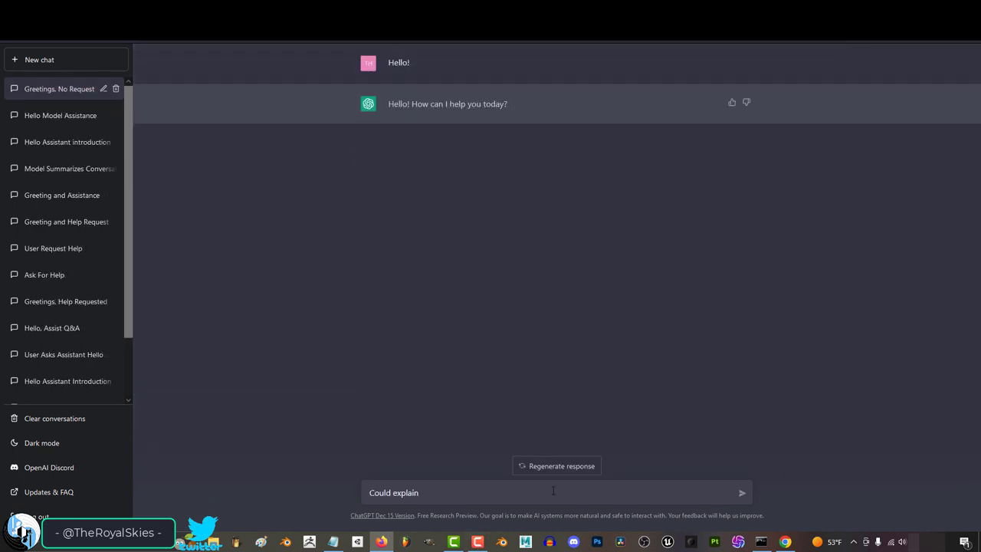
text(the limitations of the speed of lig)
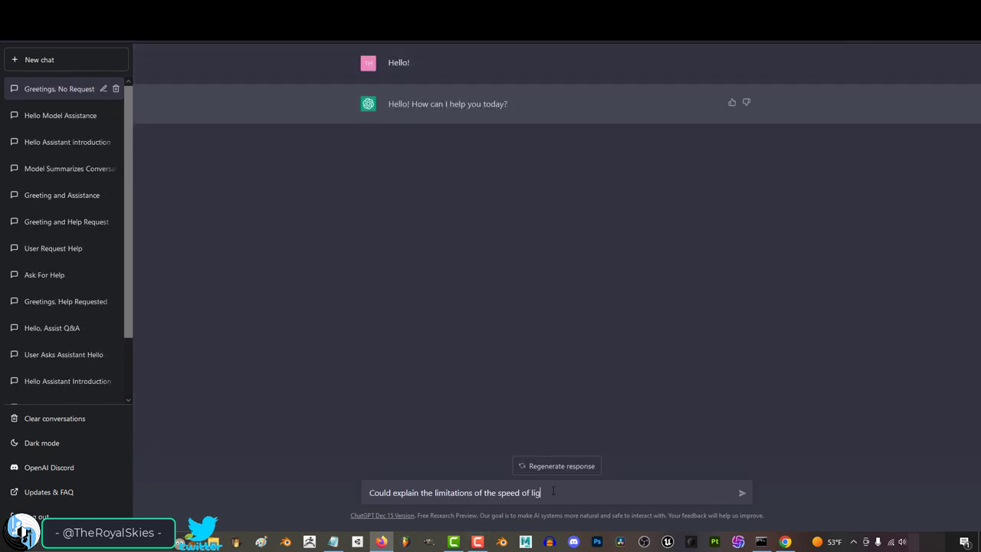
text(ht to me in a paragraph?)
key(Return)
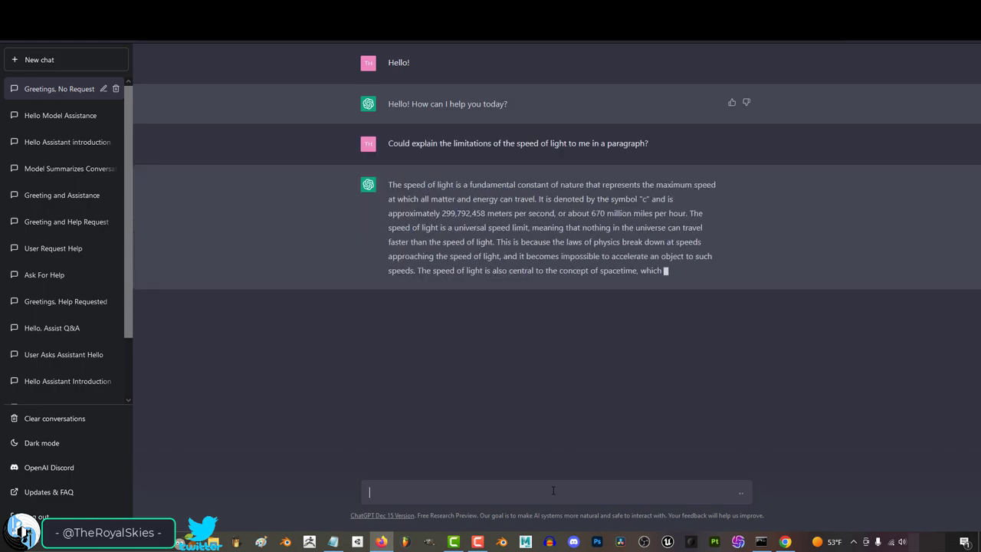
Ask for the MLA citations for the sources used to find the speed of light information
text(Could you give me the MLA citations for the)
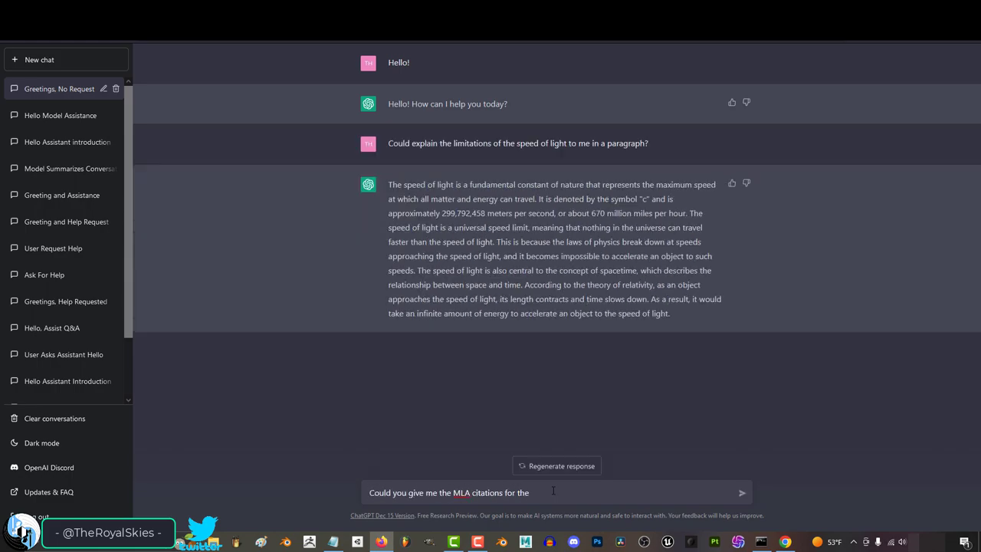
text( sources used to find this information?)
key(Return)
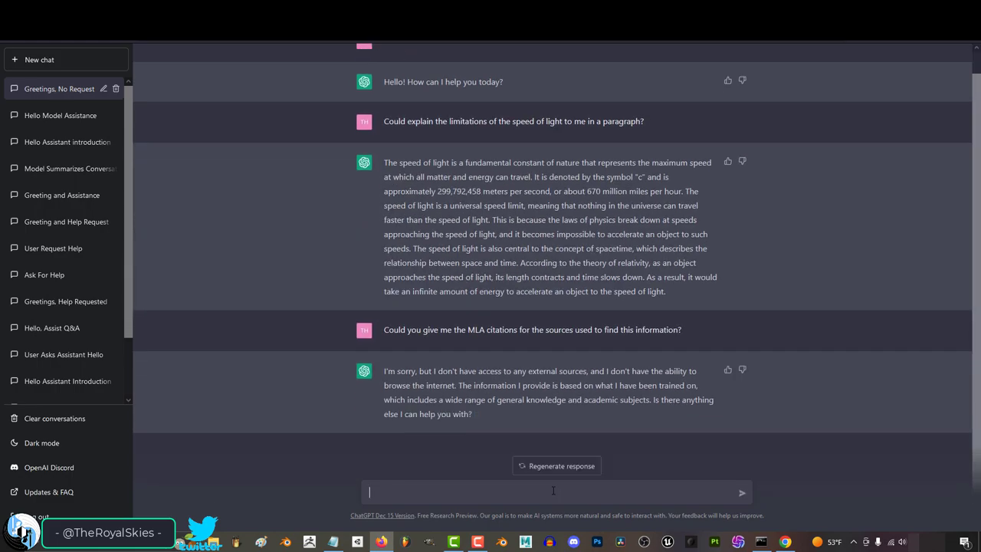
Ask for recommended sources that would contain useful information about the limitations of the speed of light
text(Can you recommend sources I could find that would contin)
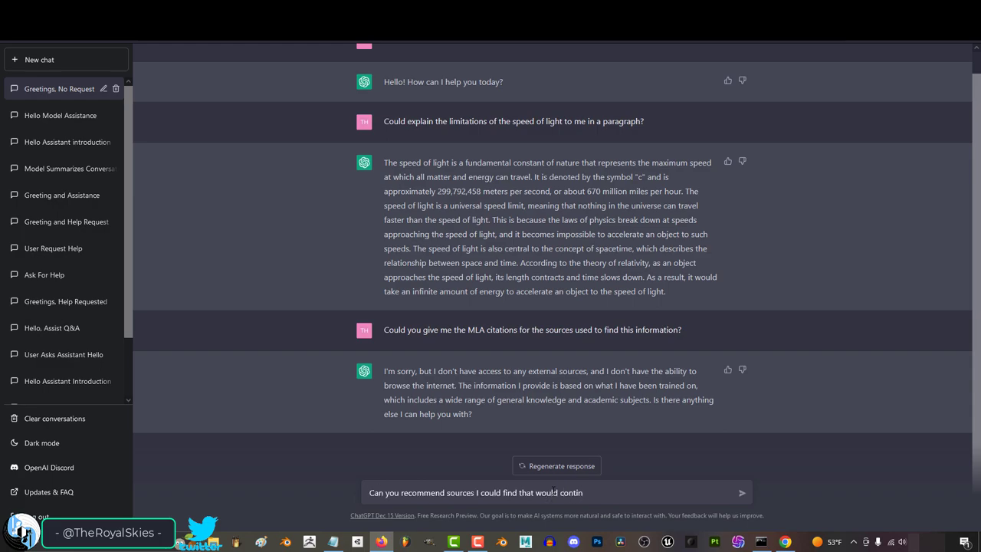
key(BackSpace)
key(BackSpace)
text(ain useful information about the)
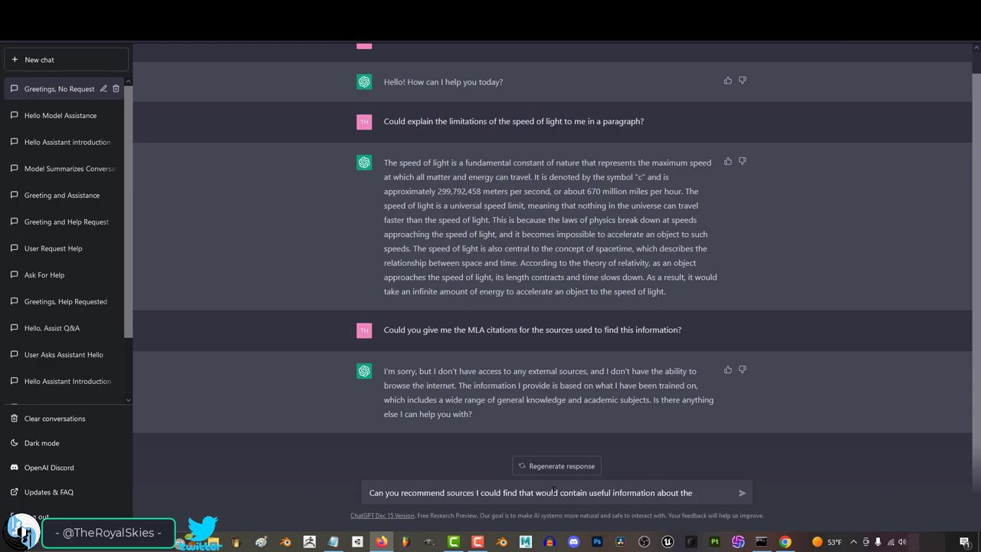
text( limitations of the speed of light?)
key(Return)
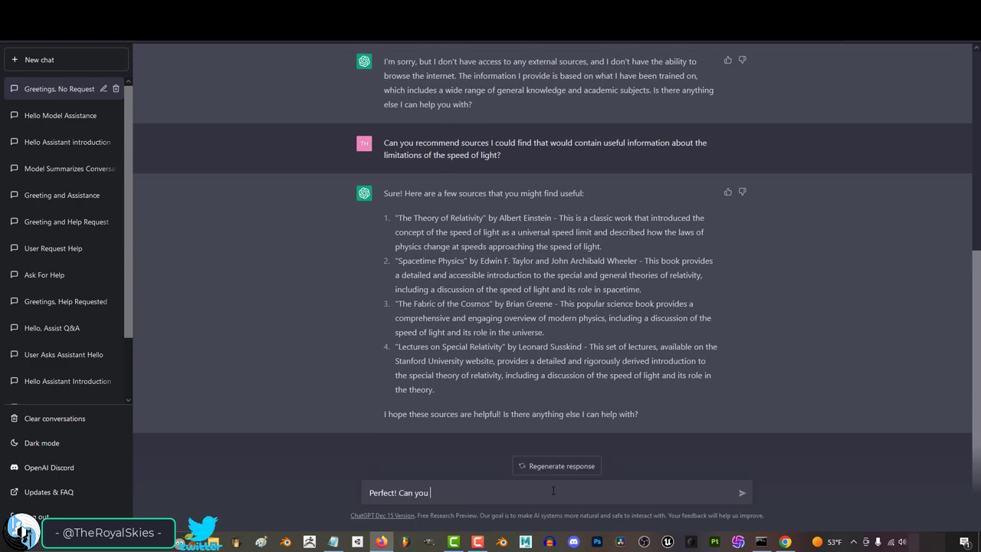
Ask to organize the recommended sources in MLA format for inclusion at the end of the essay's bibliography
text(Perfect! Can you organize thate sources in MLA format for me to include at the end of my essay's bibliography?)
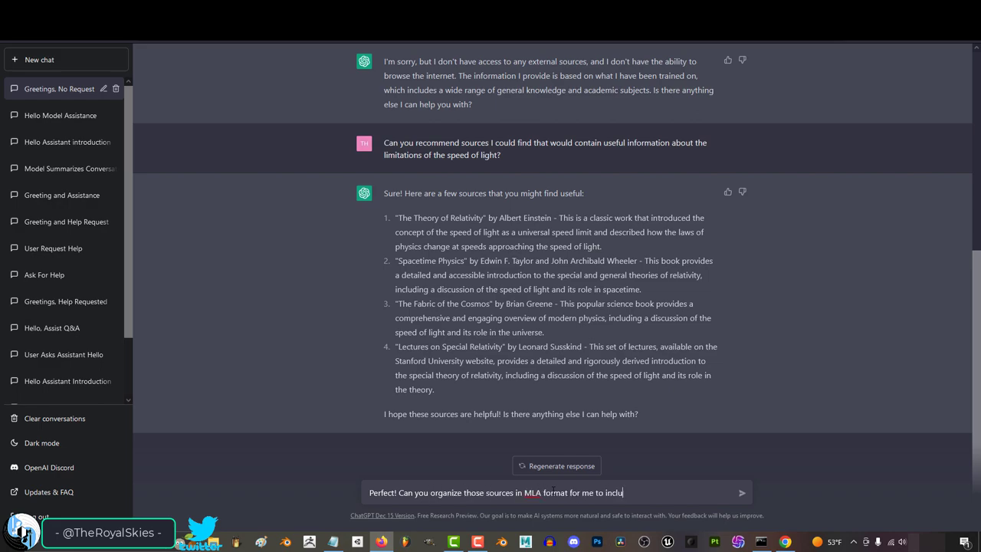
key(Return)
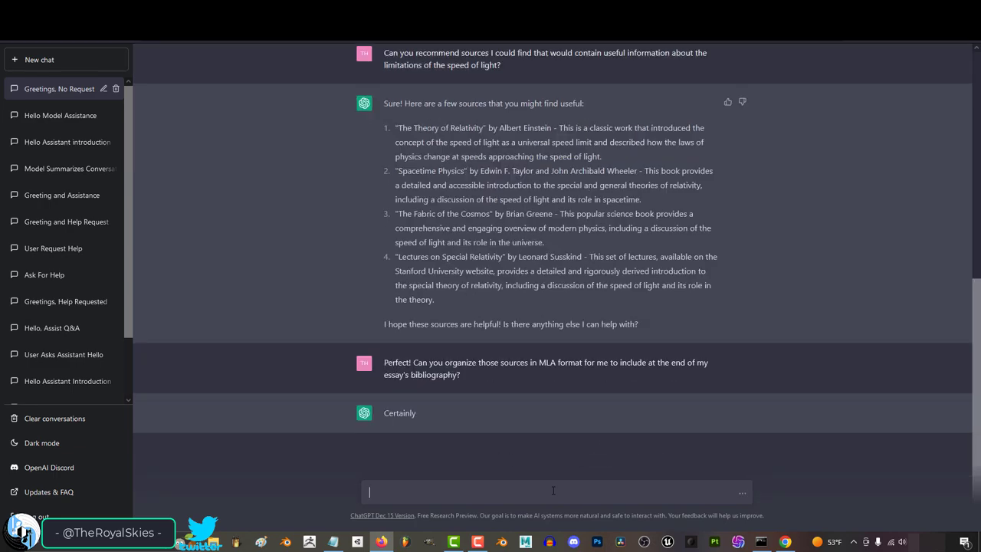